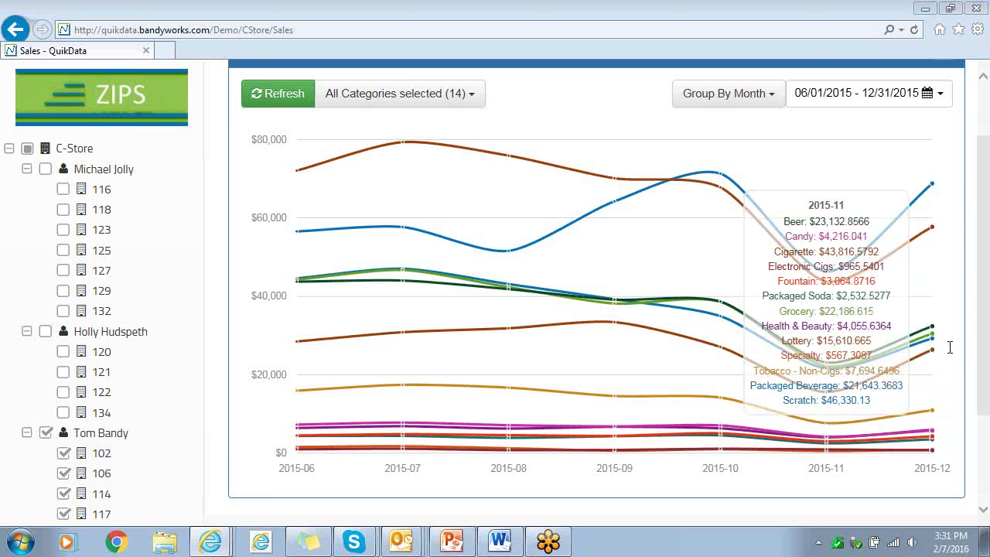
# - Change the sales chart's start date to 01/01/2010 while keeping 12/31/2015 as the end date, and apply the range
pyautogui.click(810, 99)
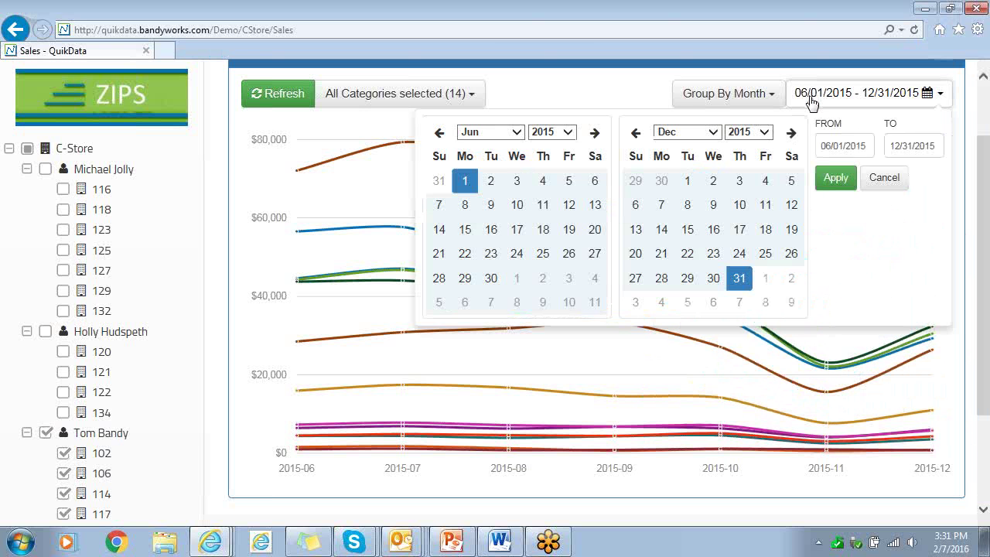
pyautogui.click(568, 133)
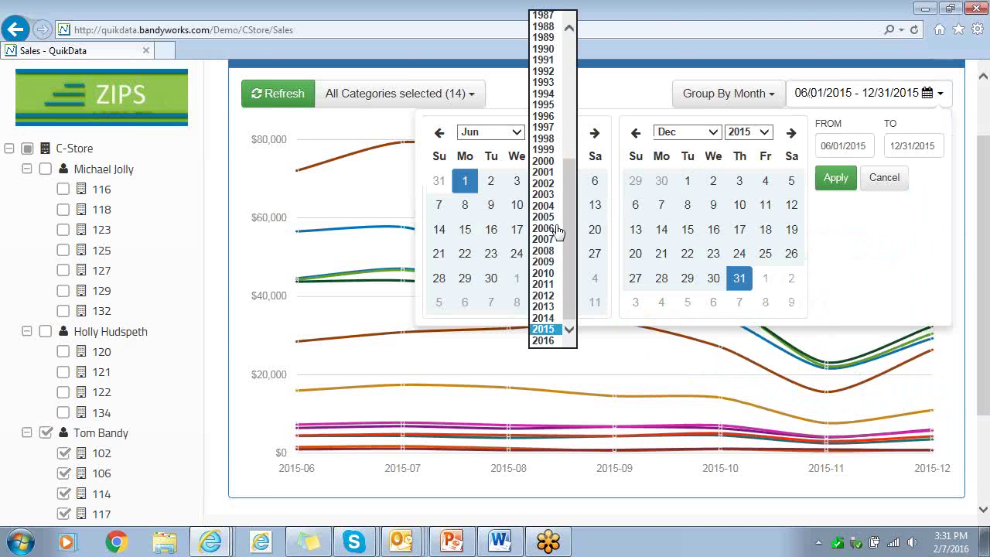
pyautogui.click(545, 274)
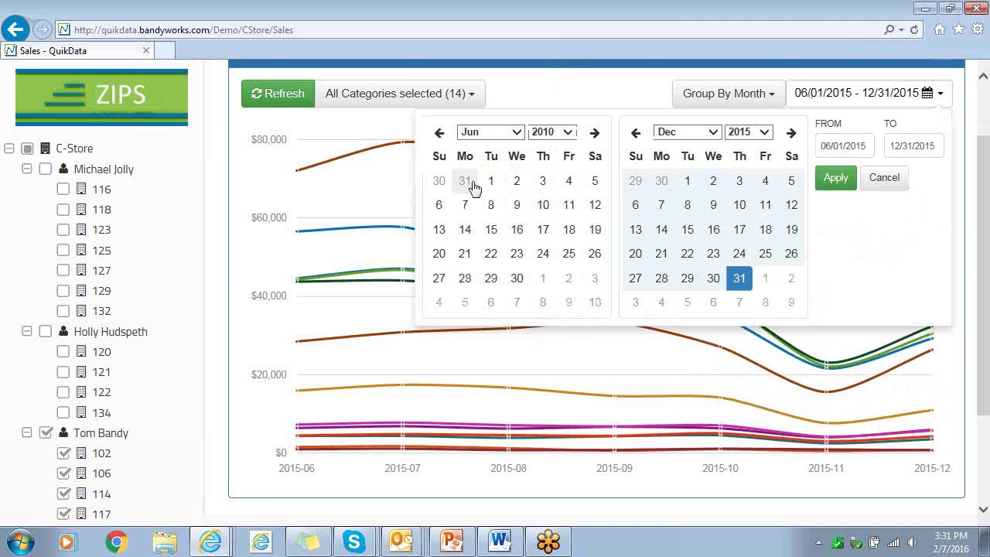
pyautogui.click(499, 147)
pyautogui.click(471, 74)
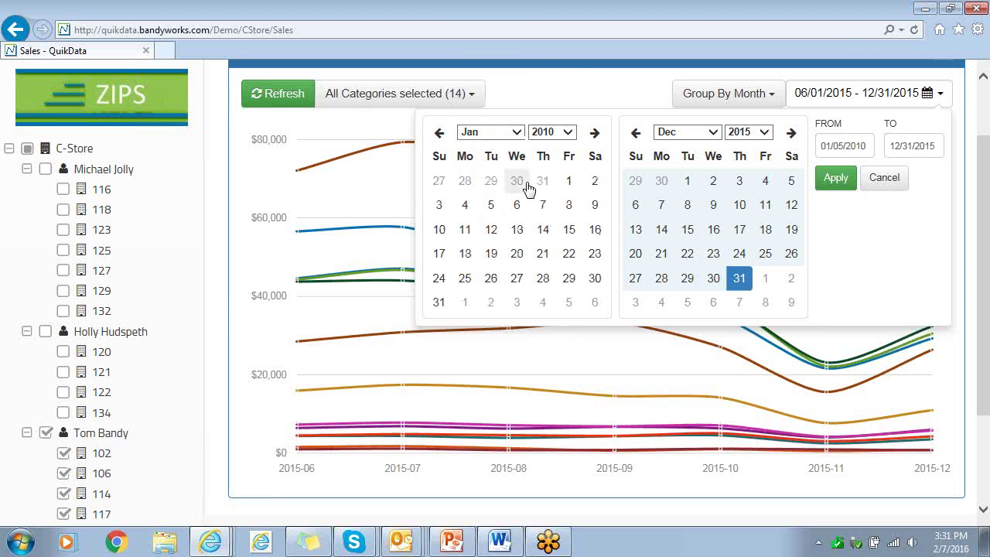
pyautogui.click(568, 180)
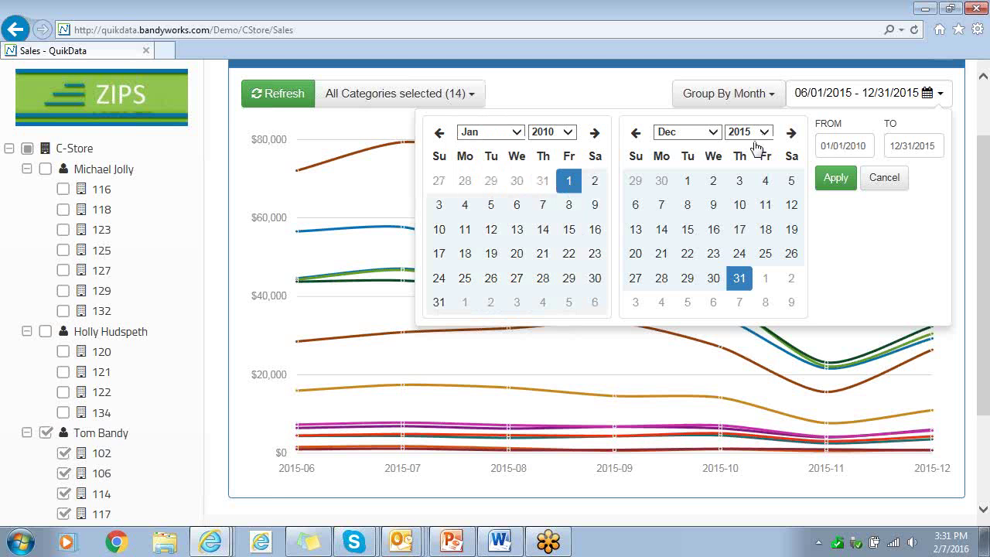
pyautogui.click(835, 180)
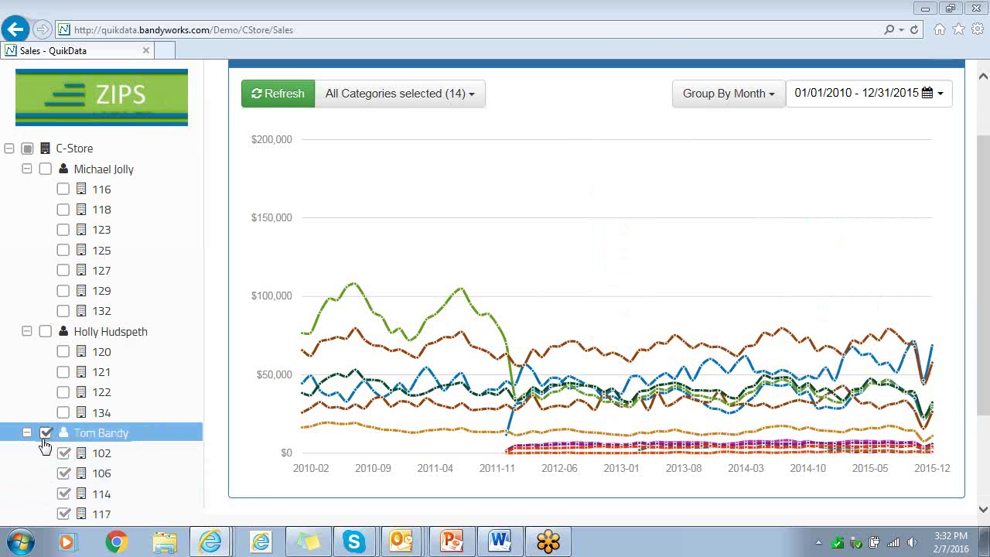
# - Include every location under C-Store in the sales chart and refresh the data
pyautogui.click(27, 149)
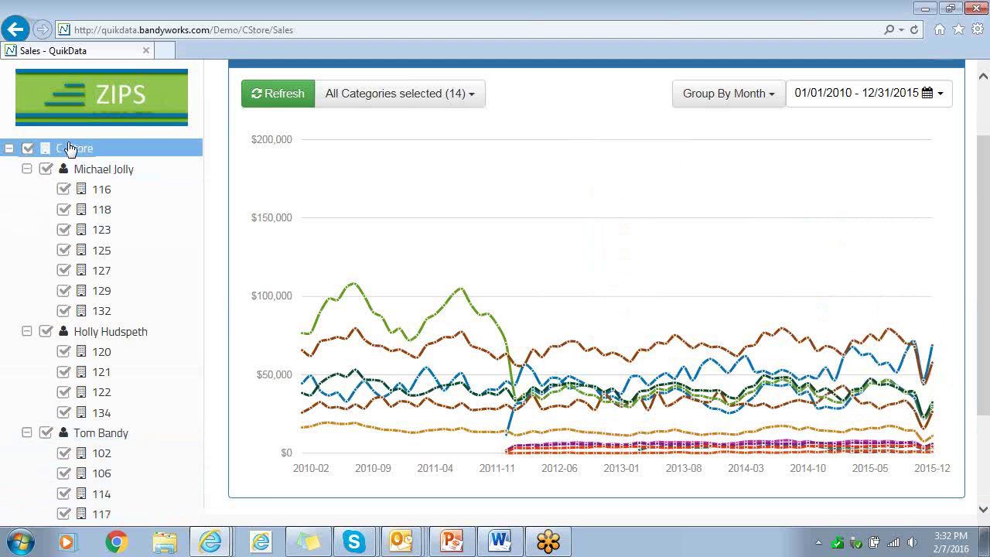
pyautogui.click(286, 99)
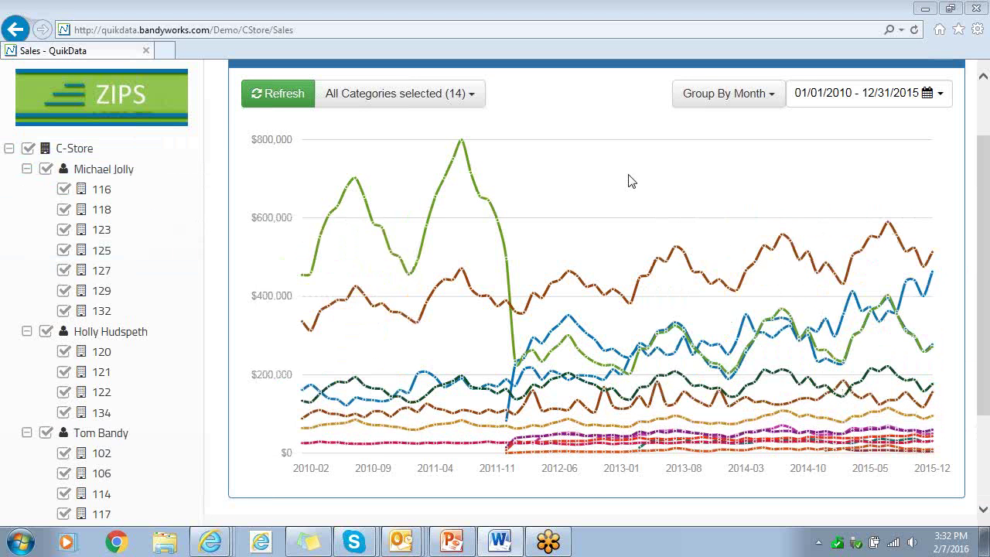
pyautogui.click(741, 99)
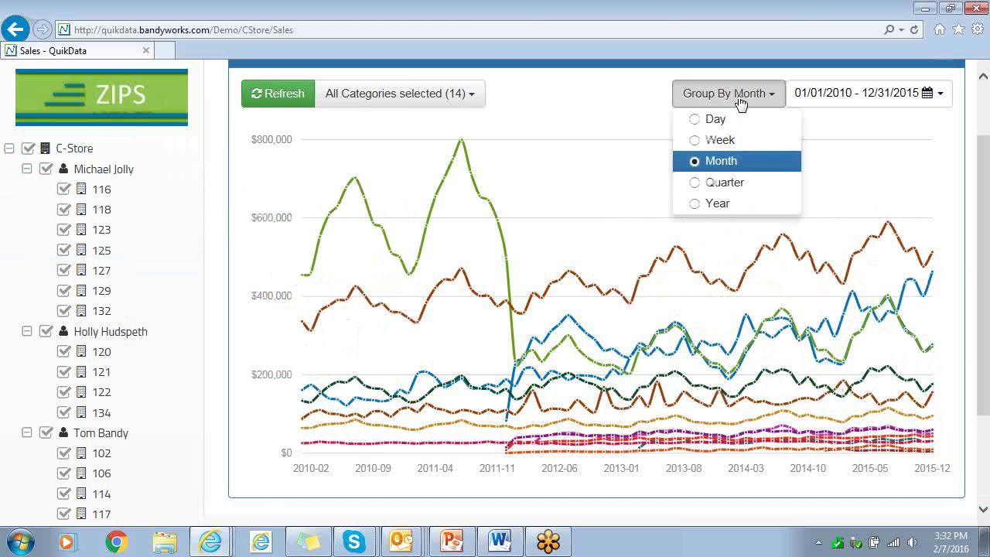
pyautogui.click(381, 107)
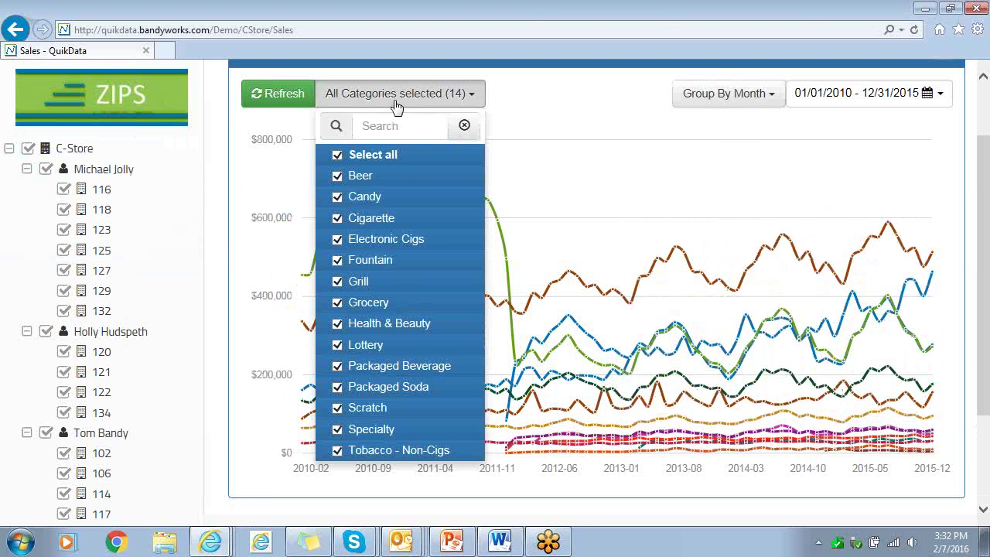
pyautogui.click(971, 200)
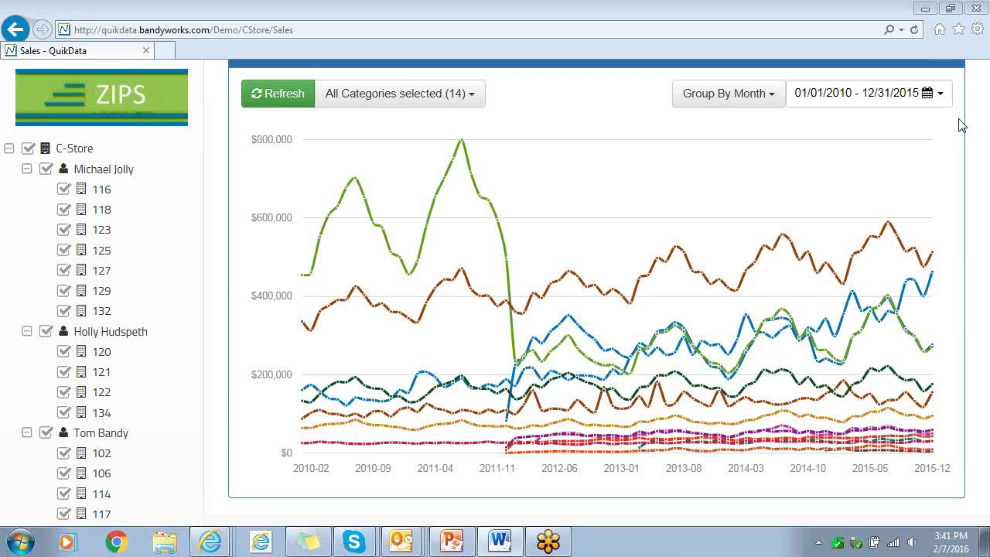
# - Limit the chart's categories to Candy, Electronic Cigs, Grill, Health & Beauty, Packaged Beverage, Packaged Soda, Specialty, and Tobacco - Non-Cigs
pyautogui.click(393, 99)
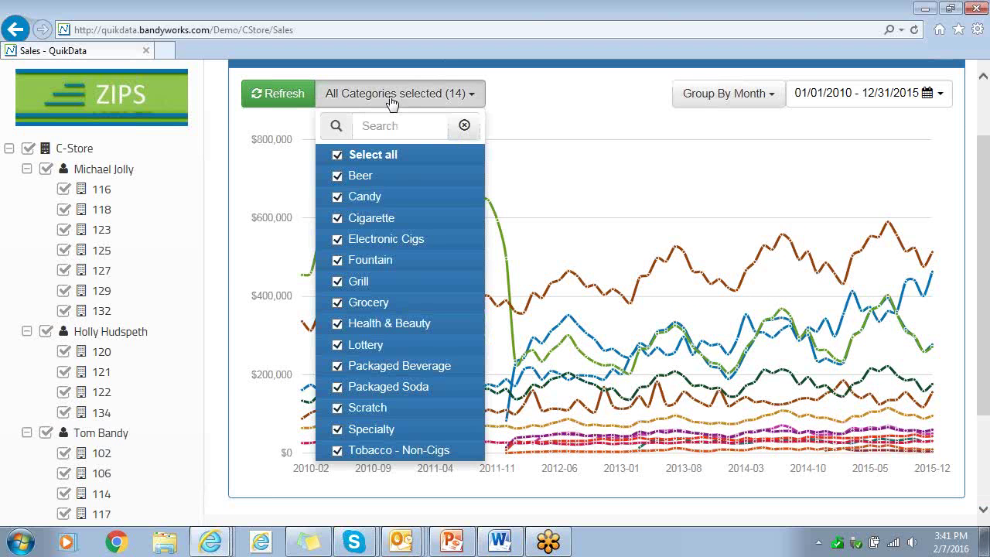
pyautogui.click(338, 159)
pyautogui.click(336, 198)
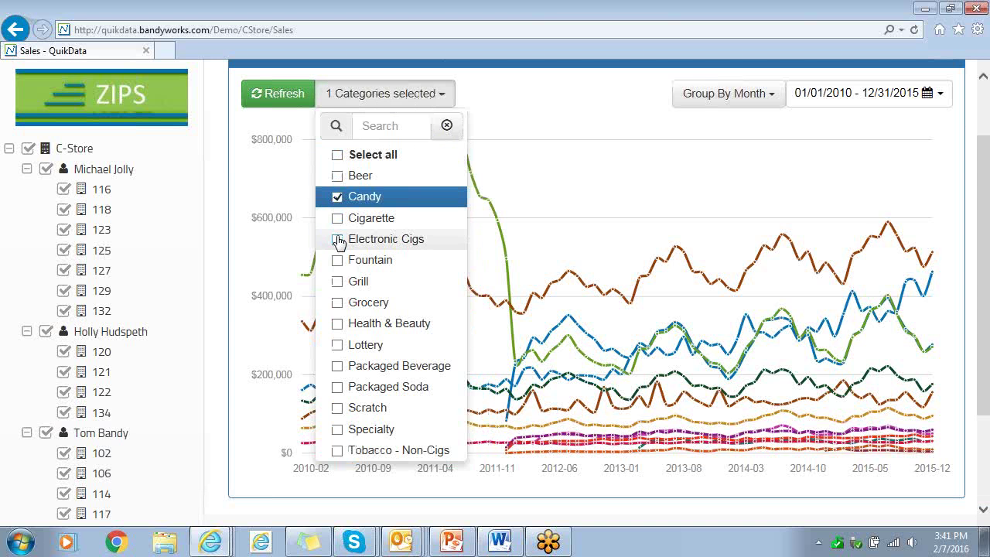
pyautogui.click(338, 240)
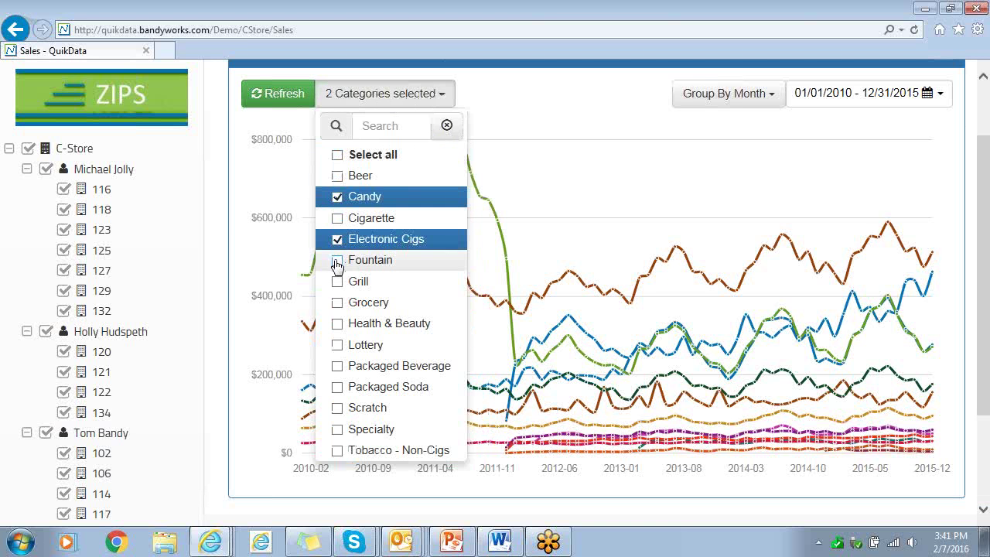
pyautogui.click(339, 284)
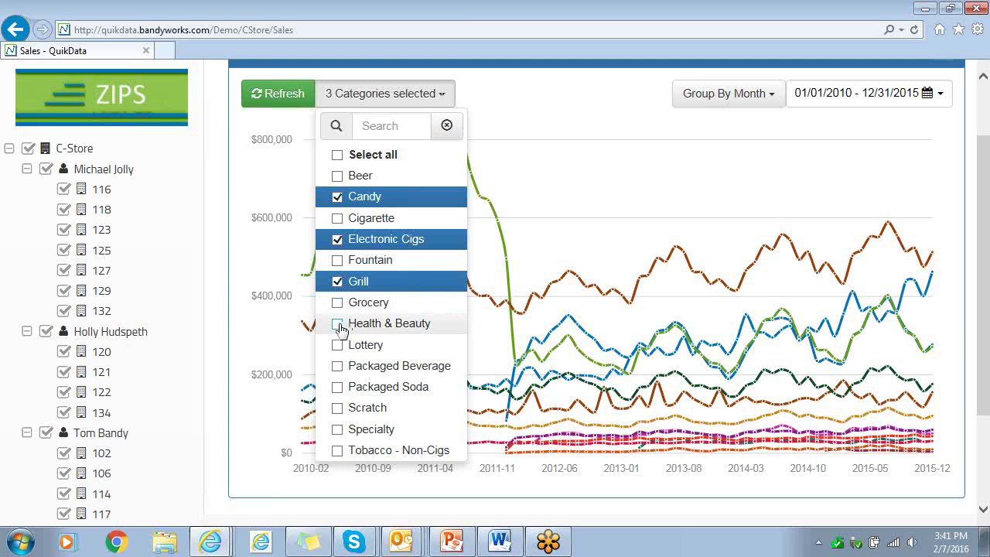
pyautogui.click(340, 326)
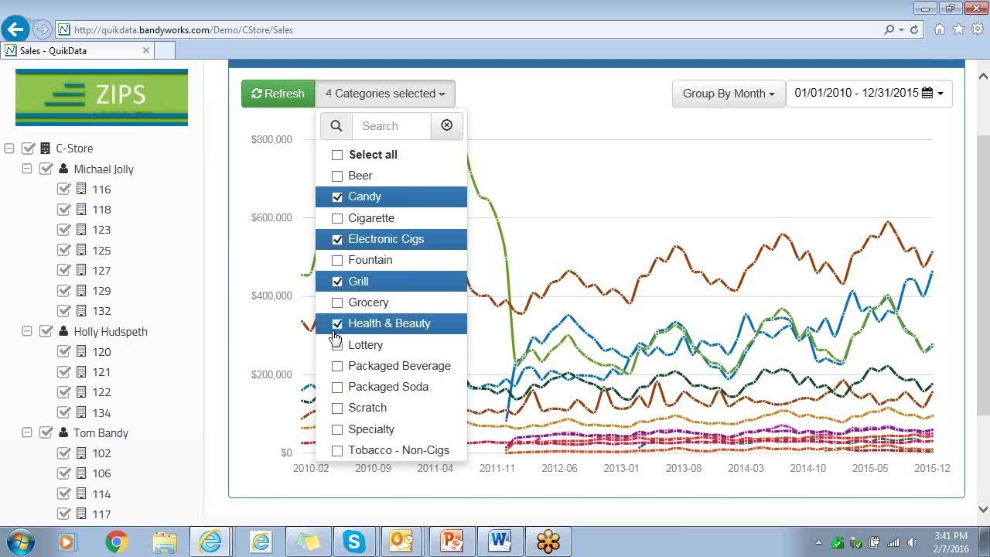
pyautogui.click(328, 366)
pyautogui.click(337, 388)
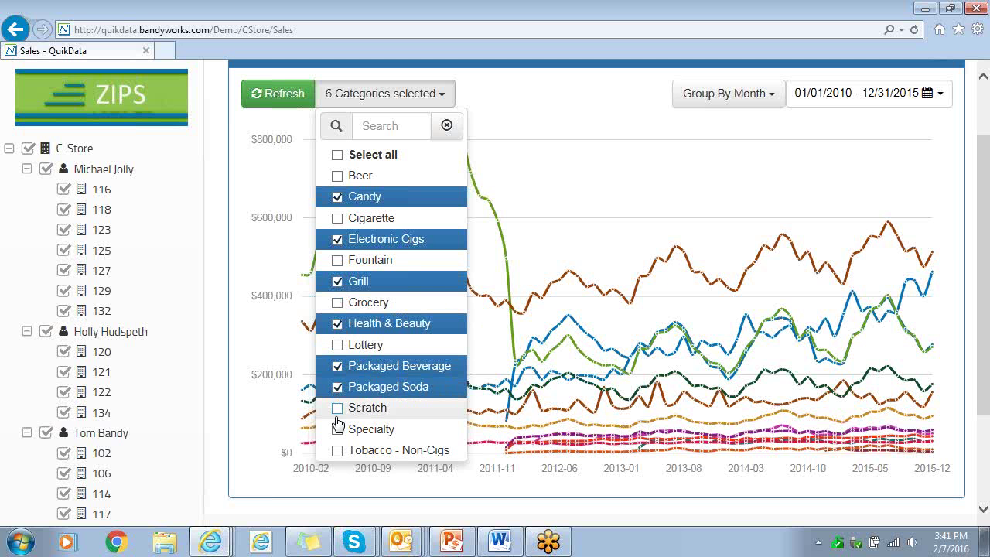
pyautogui.click(339, 430)
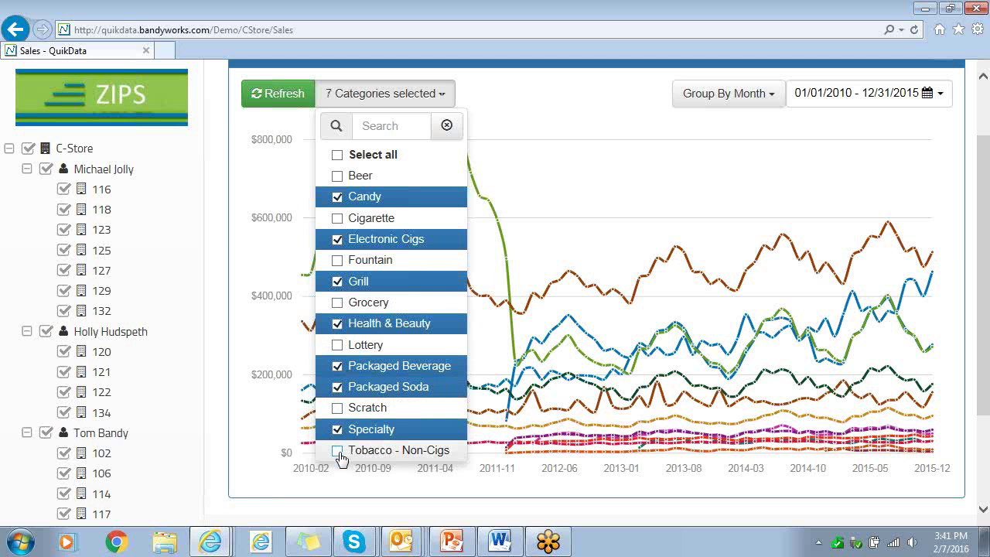
pyautogui.click(338, 450)
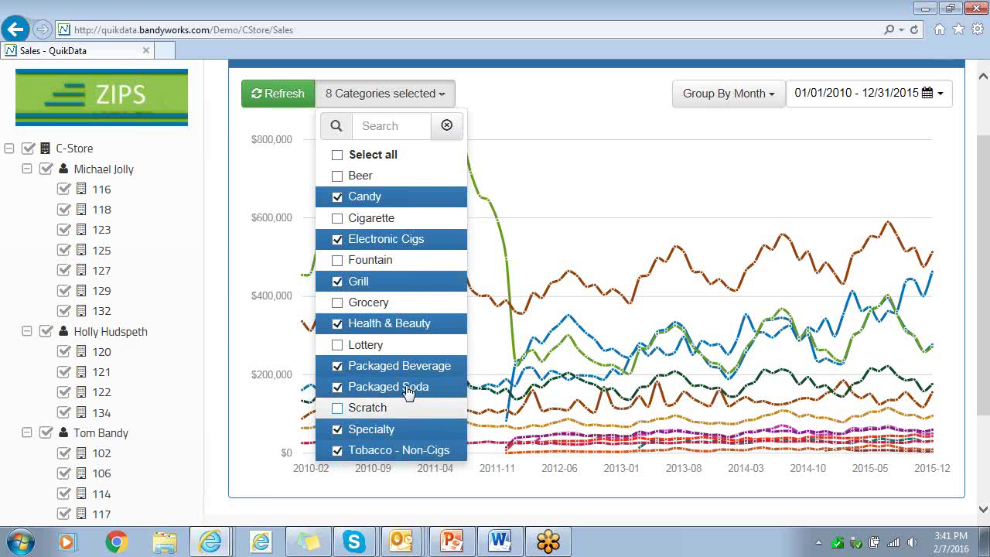
pyautogui.click(584, 126)
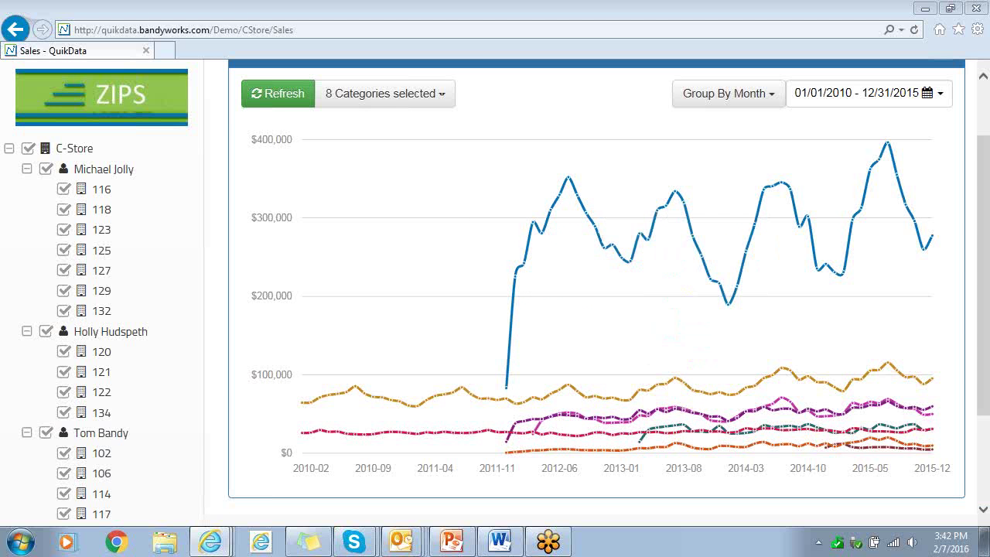
# - Remove the Packaged Beverage category from the sales chart
pyautogui.click(377, 108)
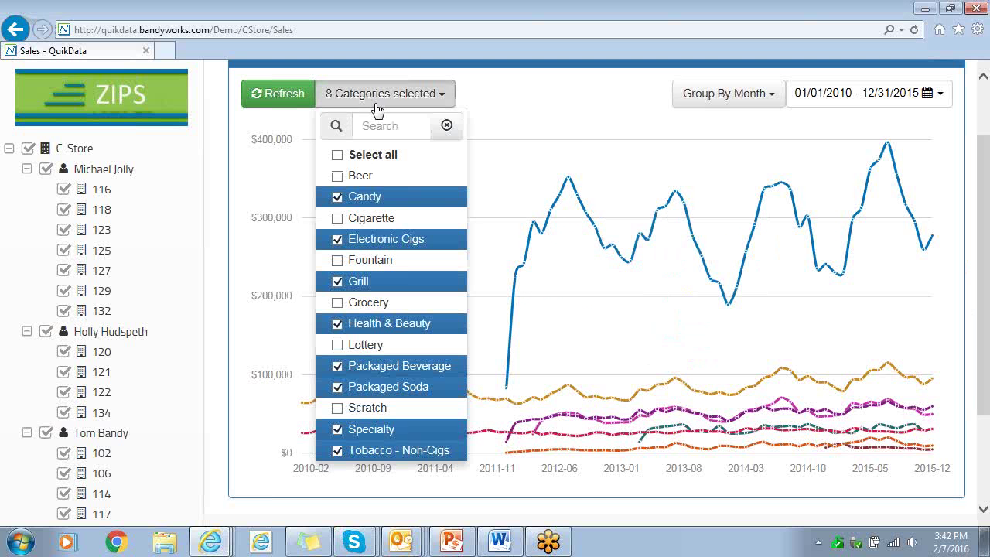
pyautogui.click(338, 368)
pyautogui.click(552, 106)
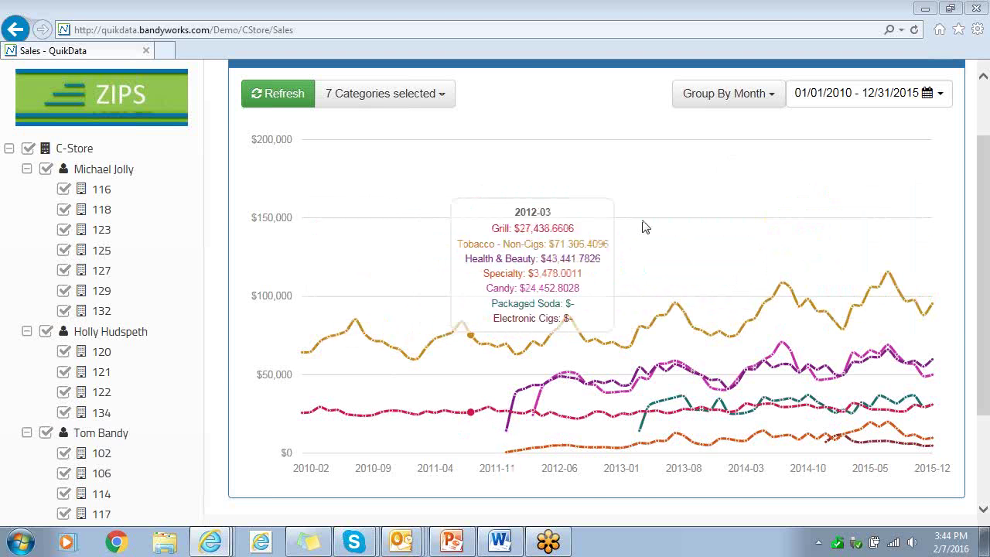
# - Set the start of the chart's date range to 01/01/2012 and apply it
pyautogui.click(811, 103)
pyautogui.click(569, 133)
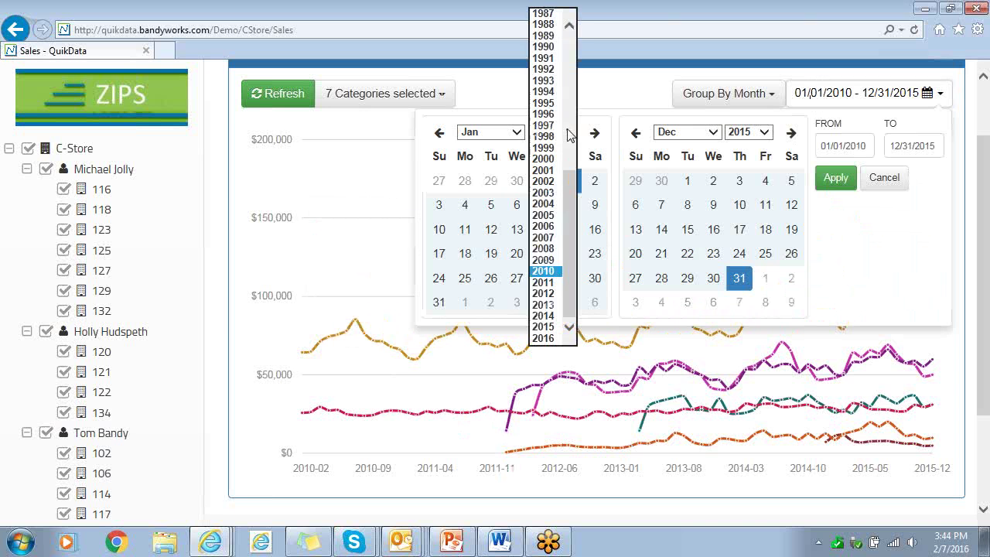
pyautogui.click(543, 293)
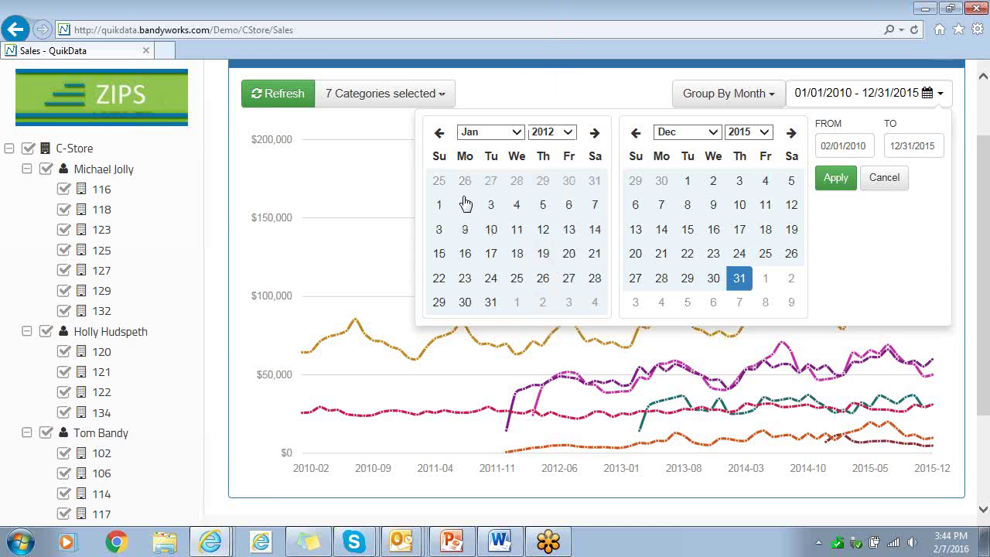
pyautogui.click(439, 207)
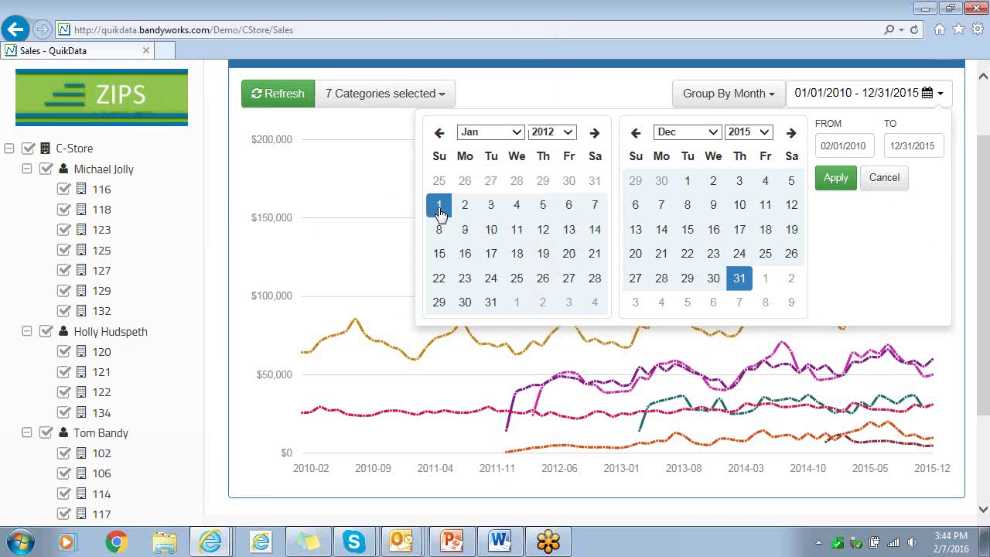
pyautogui.click(835, 179)
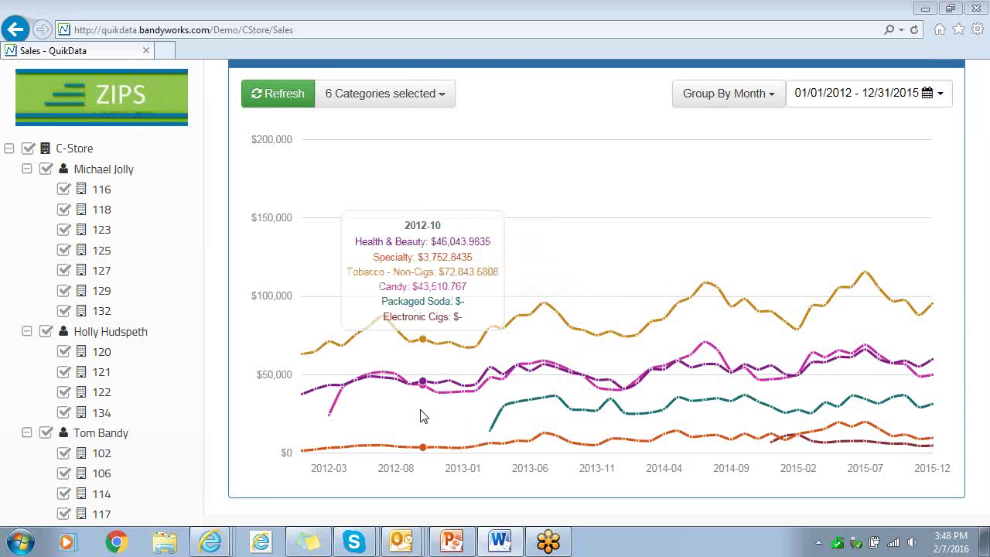
# - Remove the Electronic Cigs and Packaged Soda categories from the sales chart
pyautogui.click(369, 103)
pyautogui.click(337, 239)
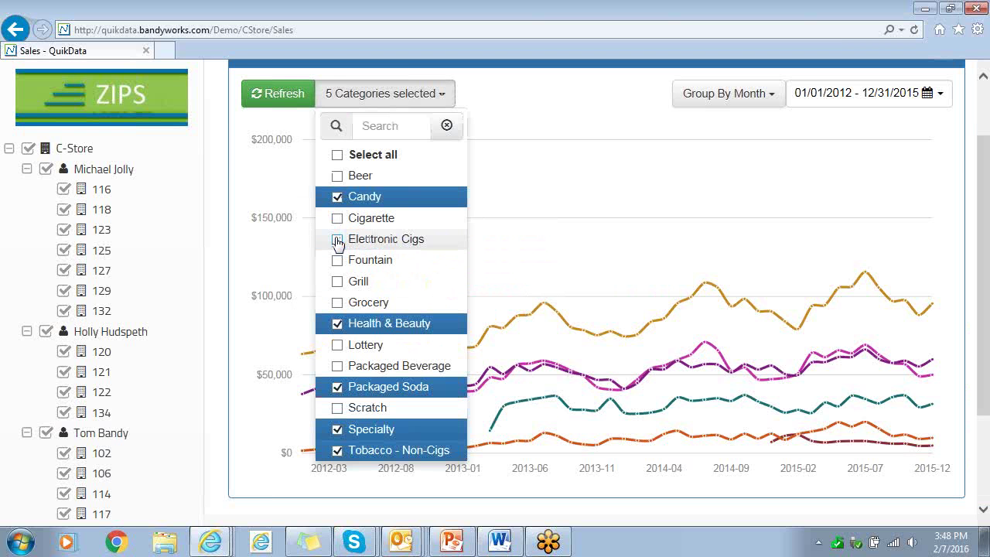
pyautogui.click(337, 389)
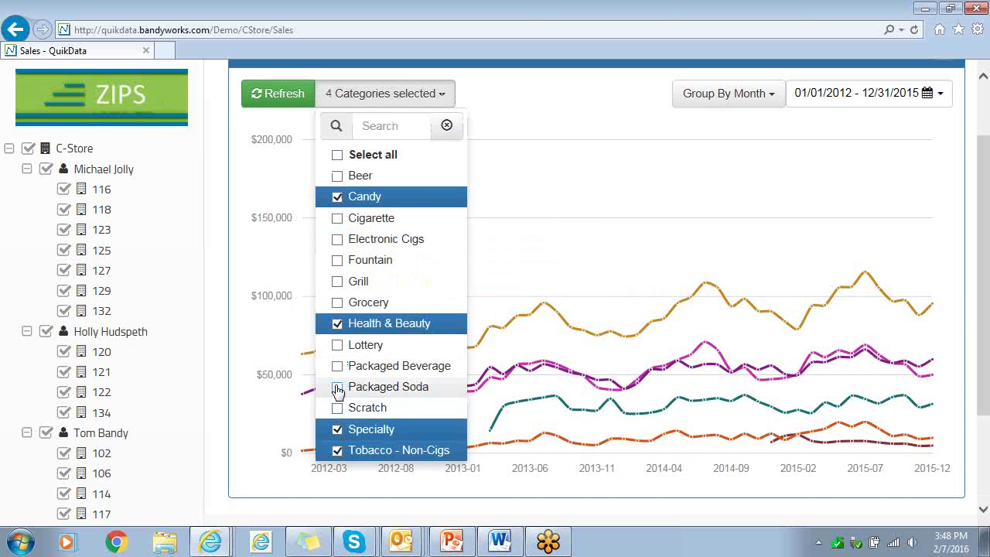
pyautogui.click(553, 232)
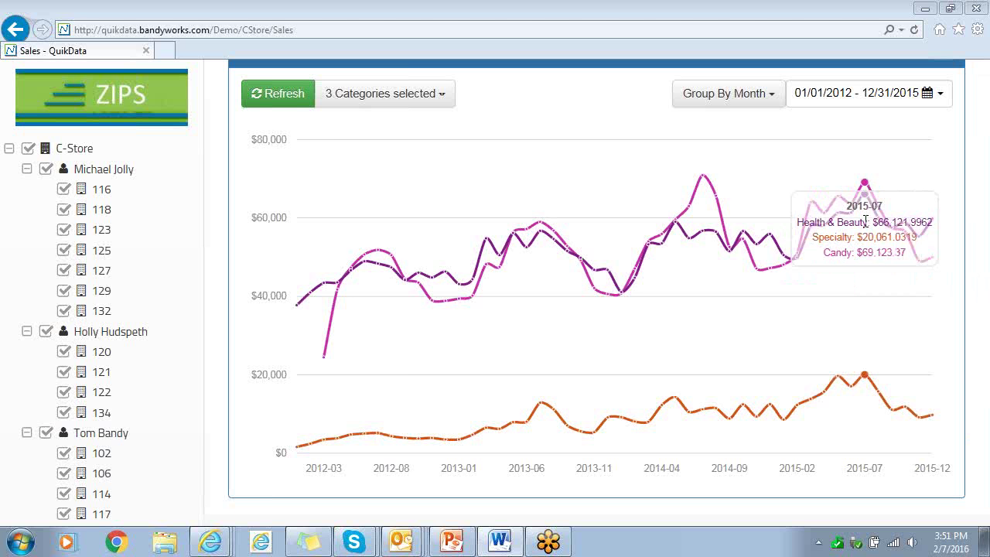
# - Remove Candy and Specialty from the category selection so the chart shows only Health & Beauty
pyautogui.click(380, 102)
pyautogui.click(338, 198)
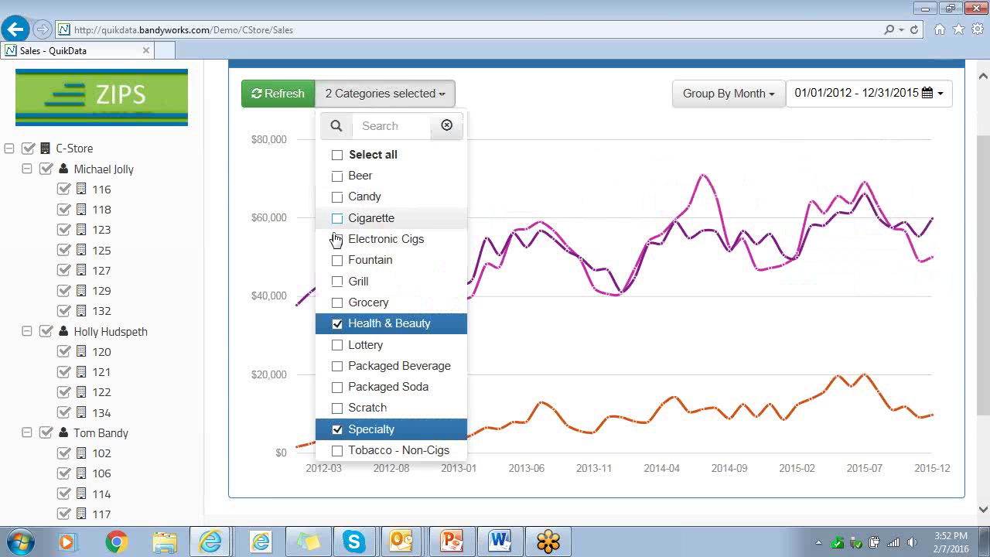
pyautogui.click(337, 428)
pyautogui.click(338, 328)
pyautogui.click(338, 328)
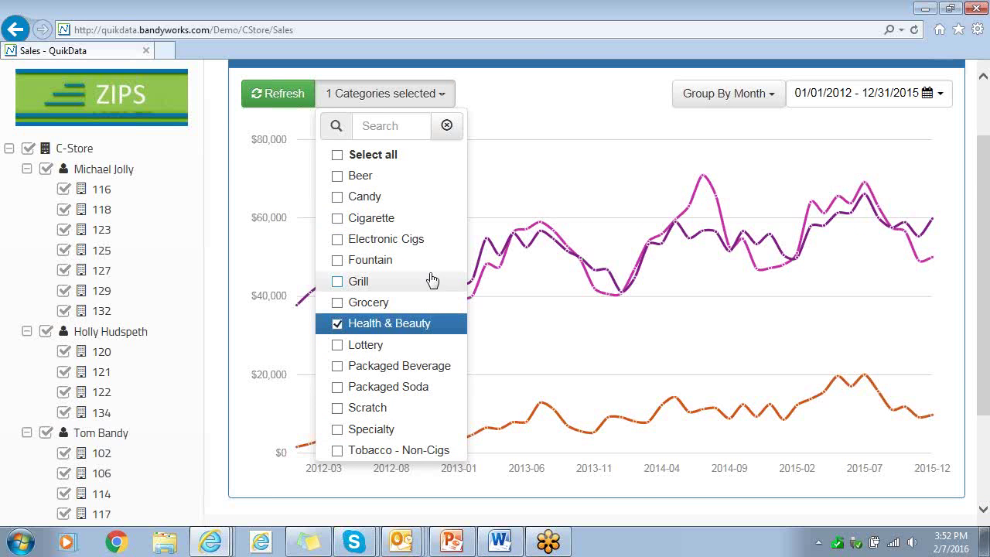
pyautogui.click(593, 170)
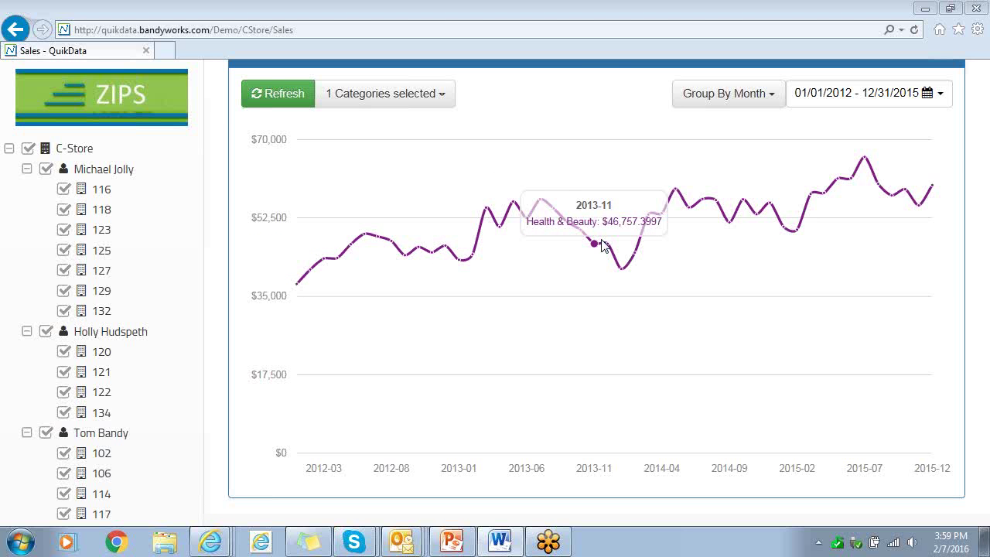
# - Clear the selection of all C-Store locations and select only store 102
pyautogui.moveTo(305, 214); pyautogui.dragTo(89, 197)
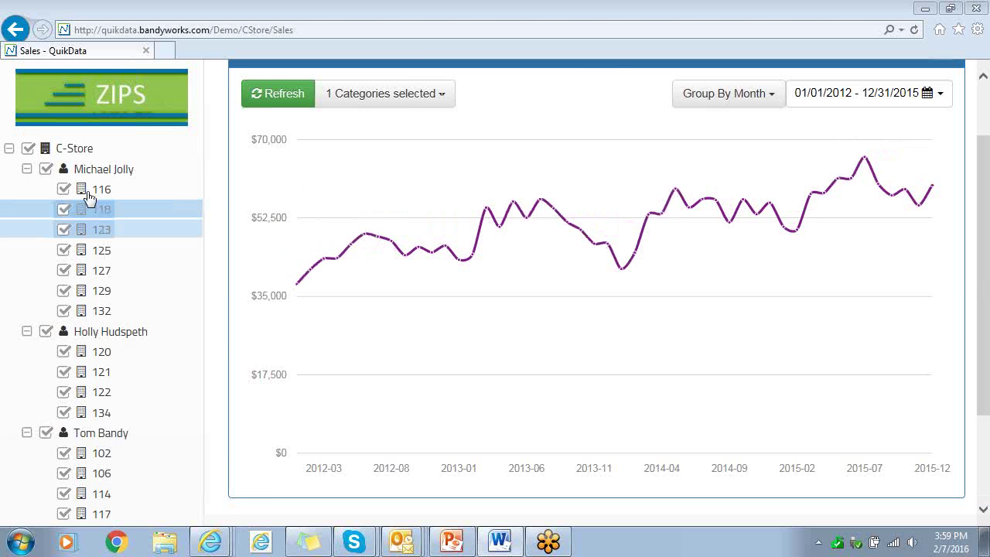
pyautogui.click(28, 148)
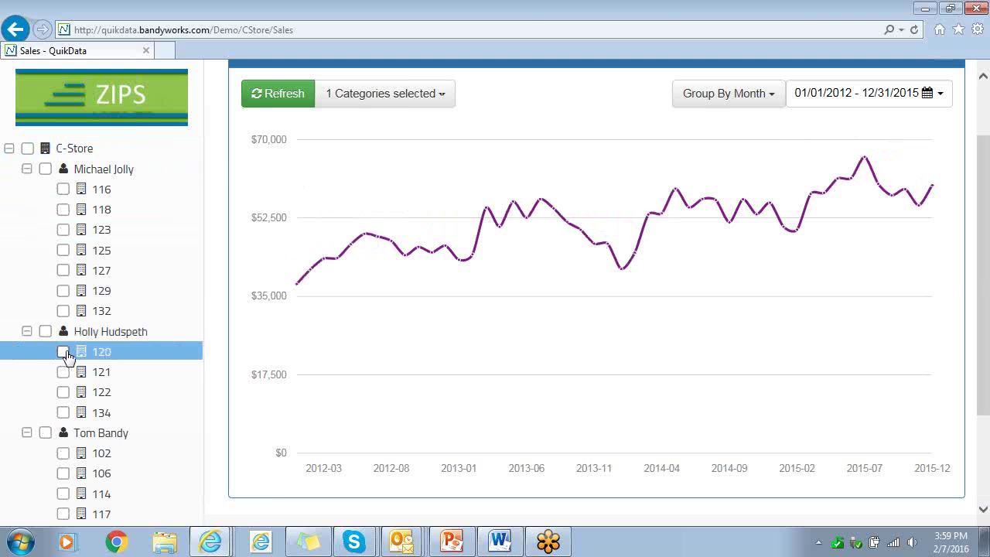
pyautogui.click(64, 454)
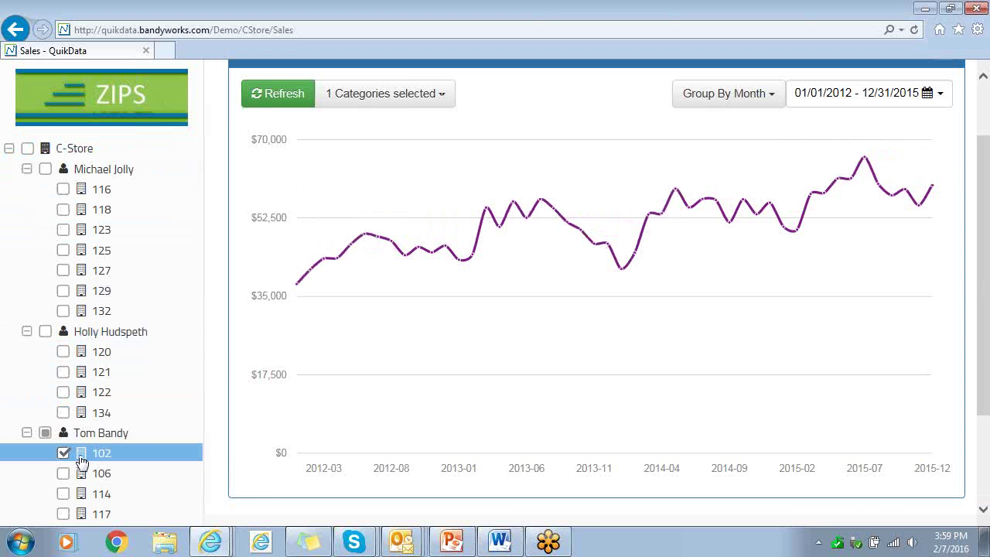
# - Refresh the sales chart for store 102, and switch the chart to show only store 120
pyautogui.click(288, 96)
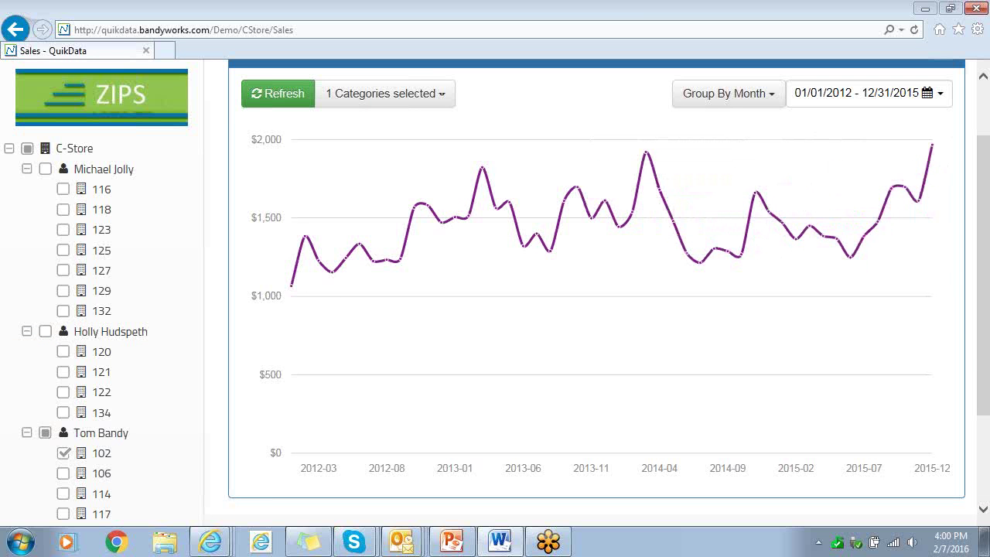
pyautogui.click(63, 453)
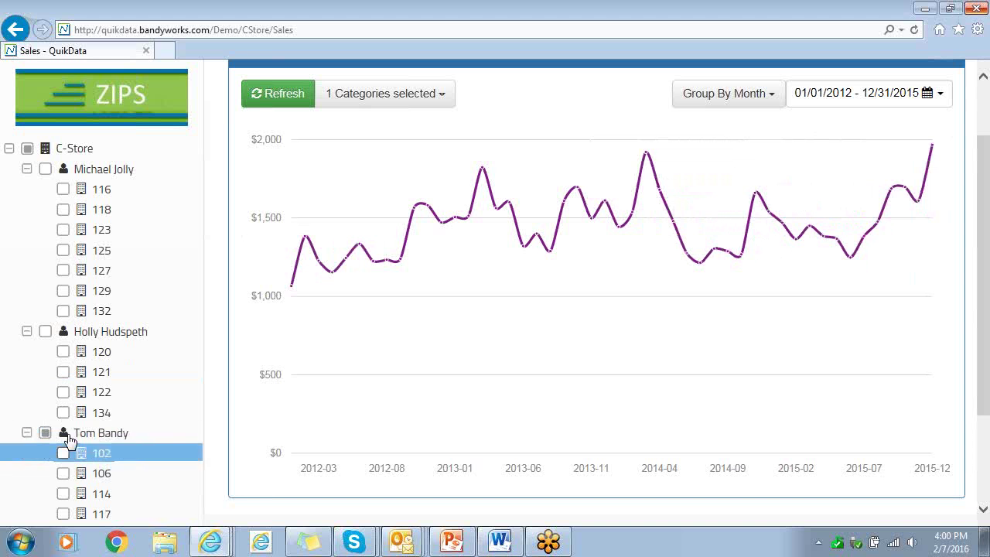
pyautogui.click(63, 353)
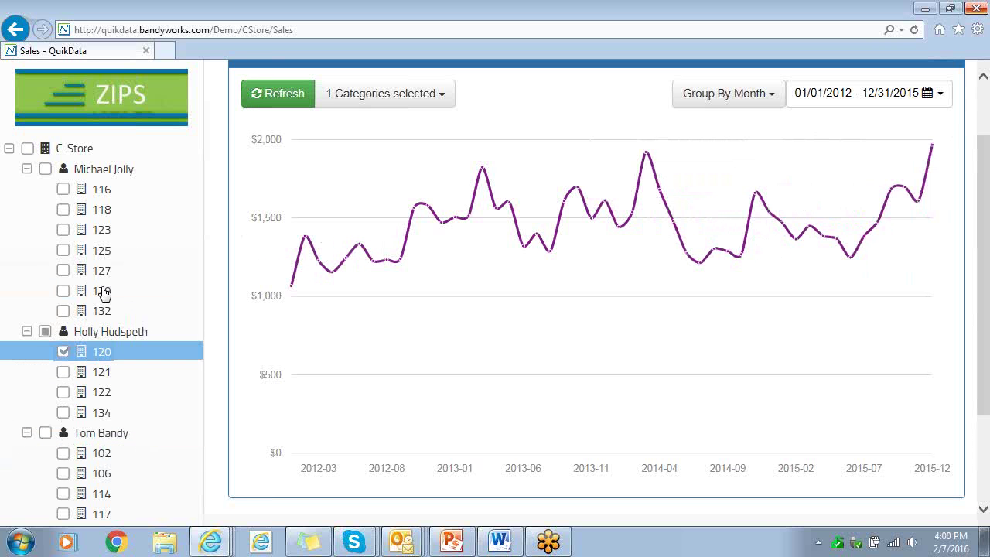
pyautogui.click(298, 95)
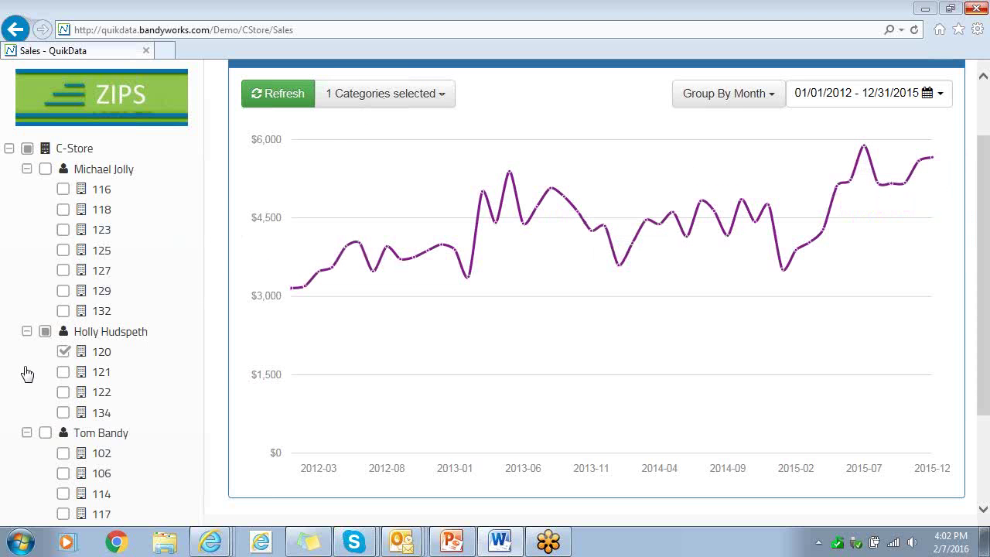
# - Select all C-Store locations and replace the Health & Beauty category with Specialty in the sales chart
pyautogui.click(41, 175)
pyautogui.click(28, 149)
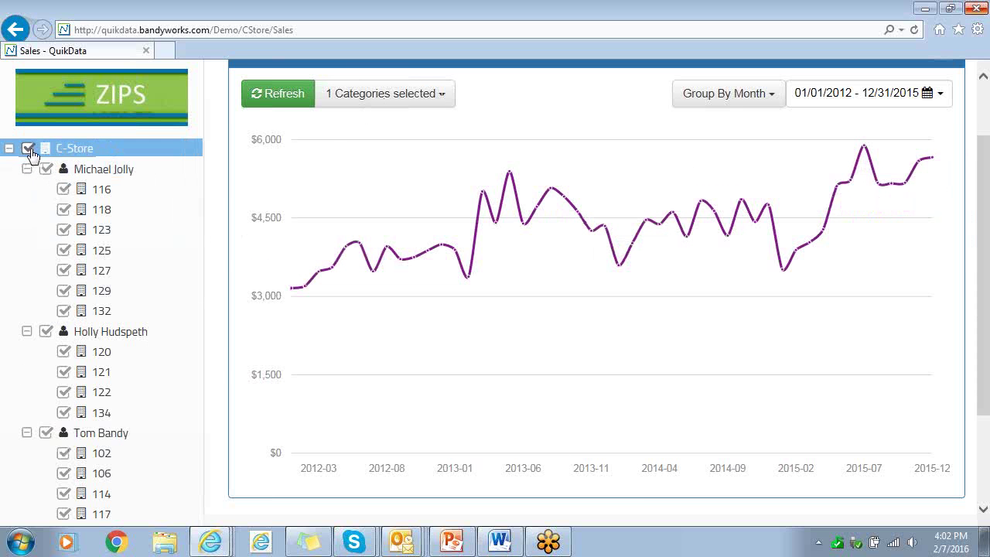
pyautogui.click(372, 99)
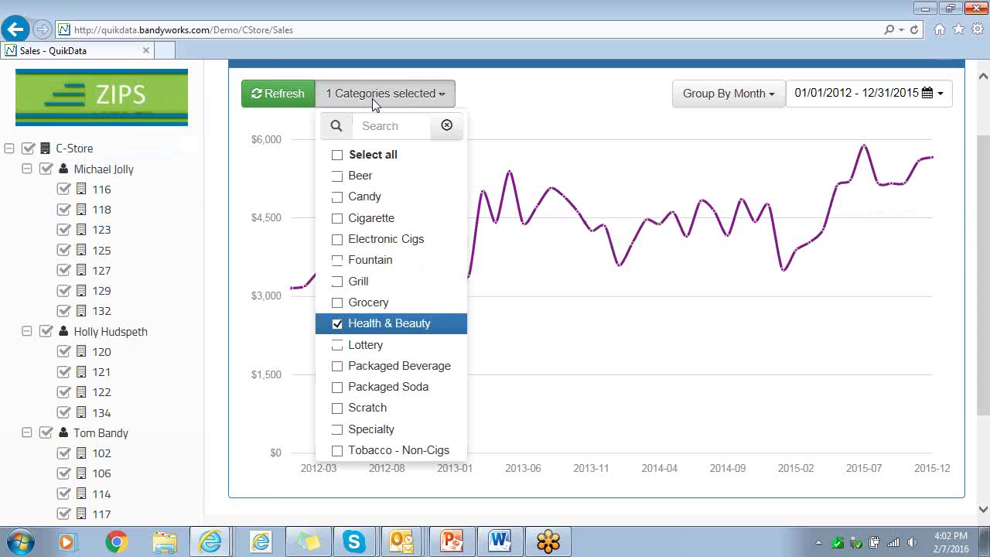
pyautogui.click(337, 323)
pyautogui.click(338, 430)
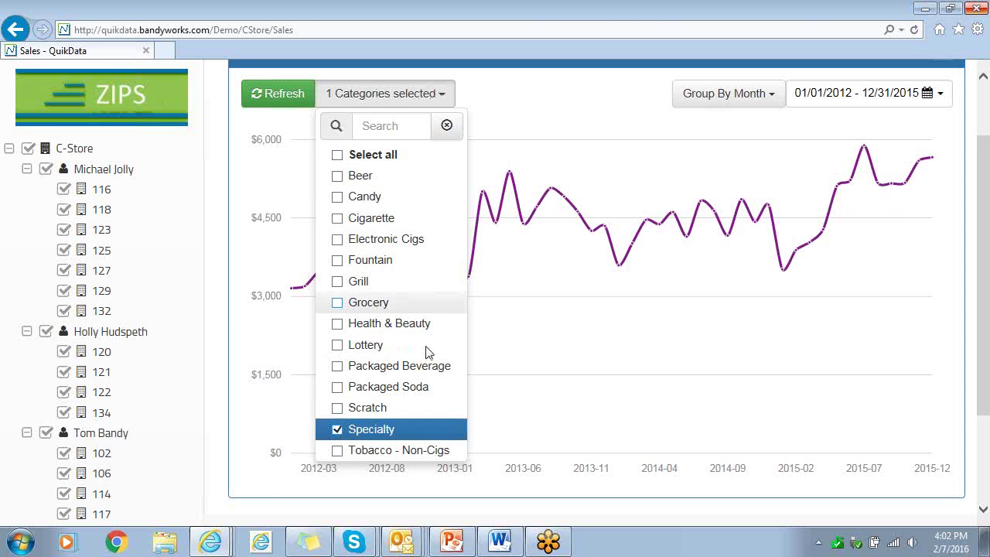
pyautogui.click(577, 98)
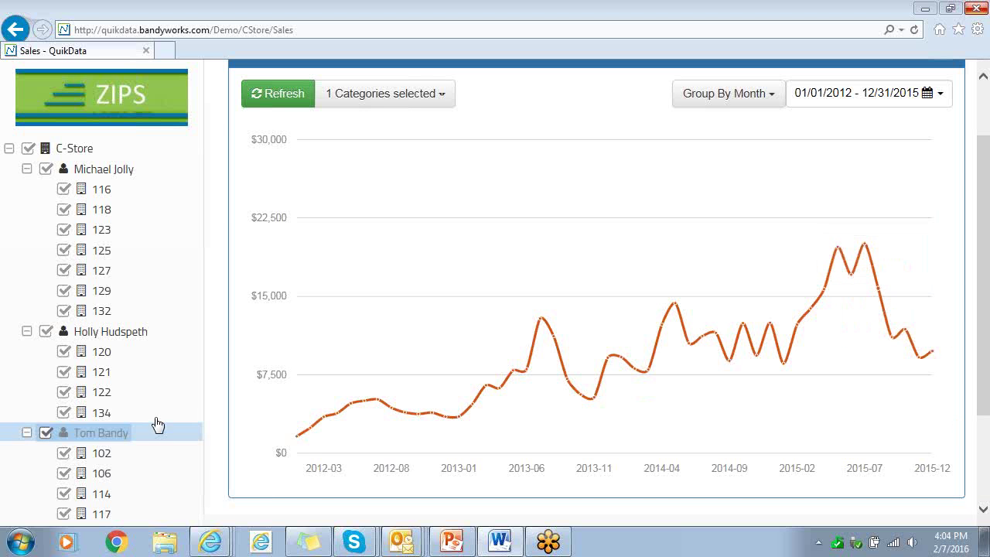
# - Limit the Specialty sales chart to the manager group with stores 116 through 132 and inspect its monthly peaks
pyautogui.click(100, 473)
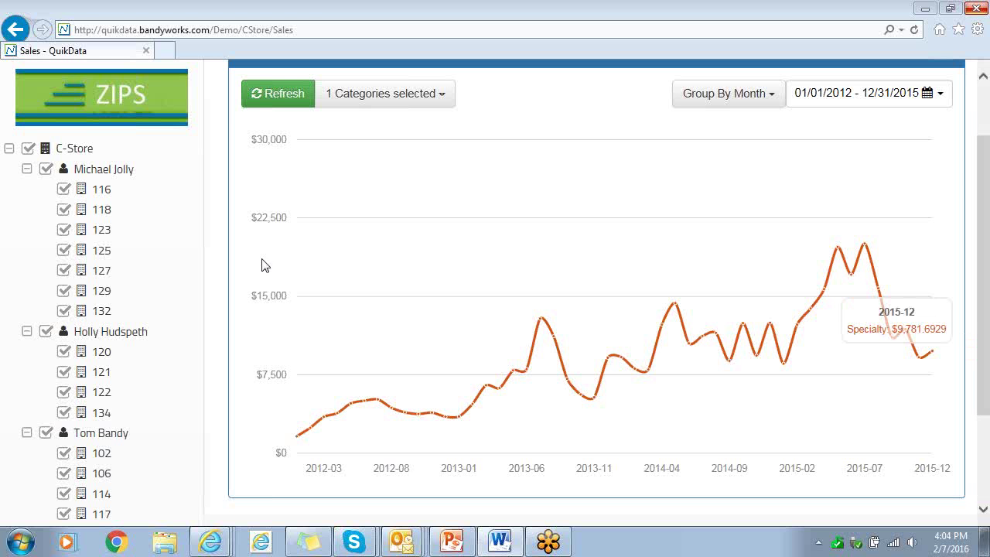
pyautogui.click(28, 148)
pyautogui.click(45, 170)
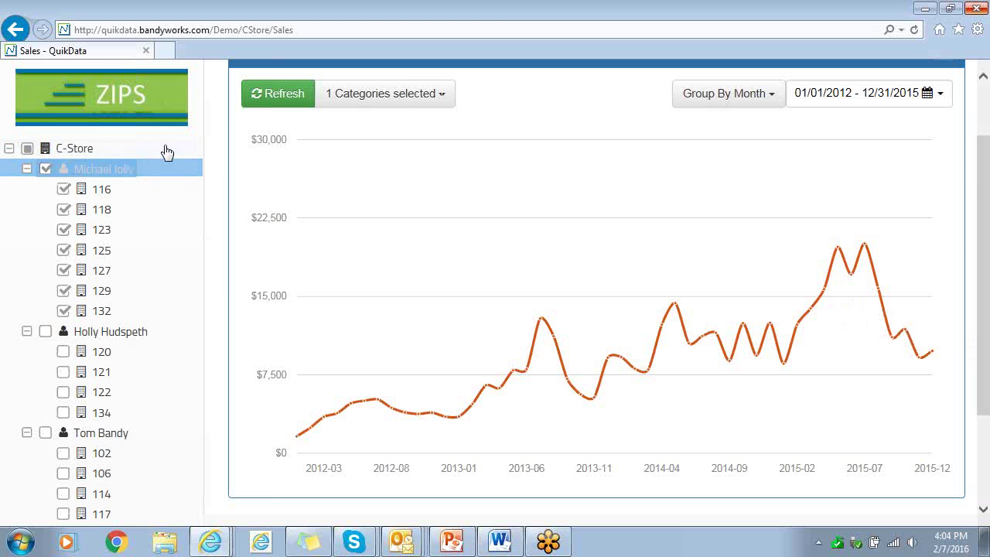
pyautogui.click(287, 94)
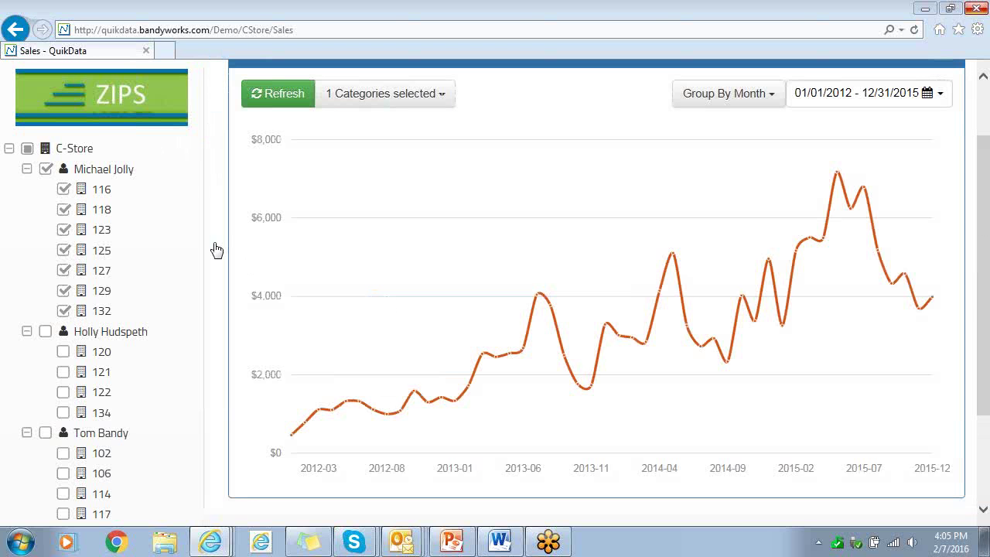
pyautogui.moveTo(290, 436)
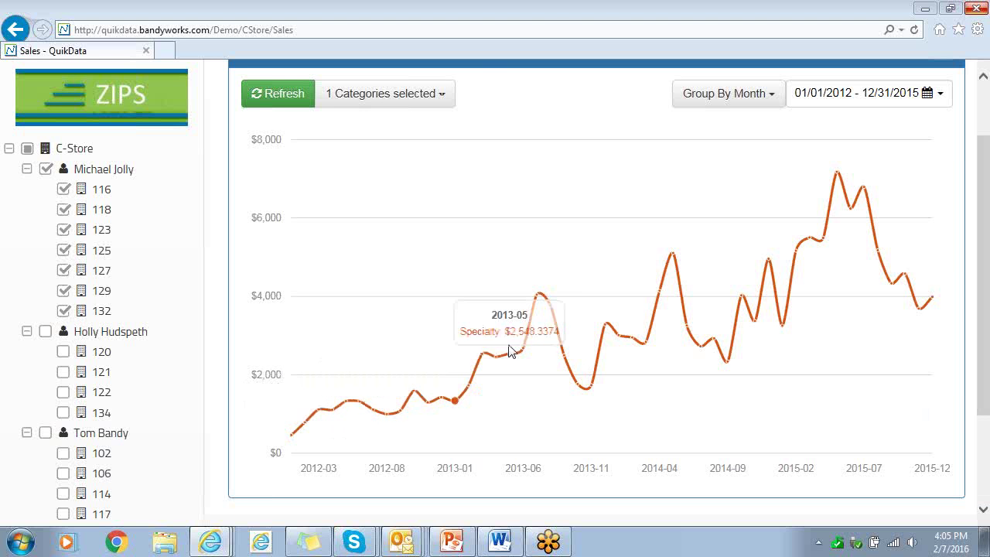
pyautogui.moveTo(540, 311)
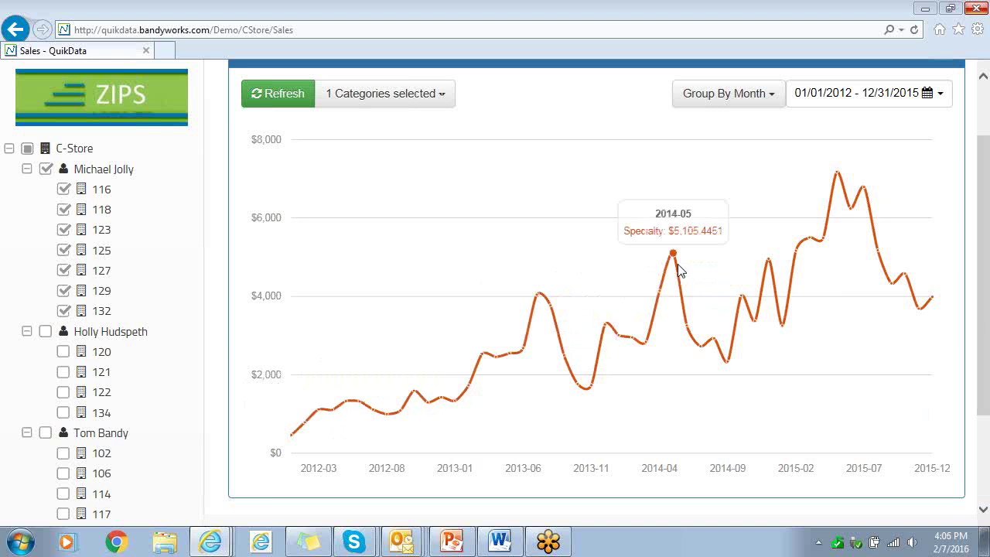
pyautogui.moveTo(688, 276)
pyautogui.moveTo(840, 184)
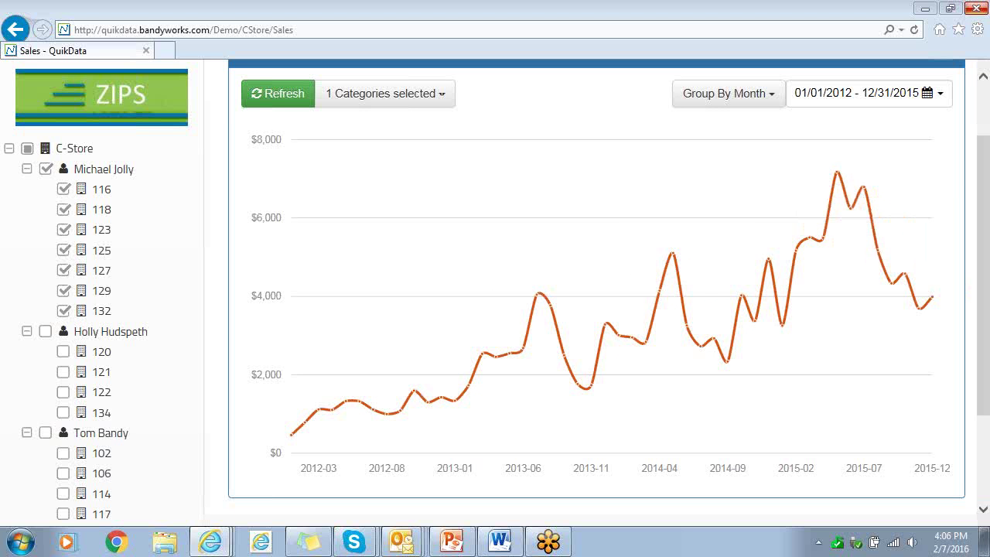
# - Switch the Specialty sales chart to only the manager group with stores 120, 121, 122 and 134
pyautogui.click(46, 169)
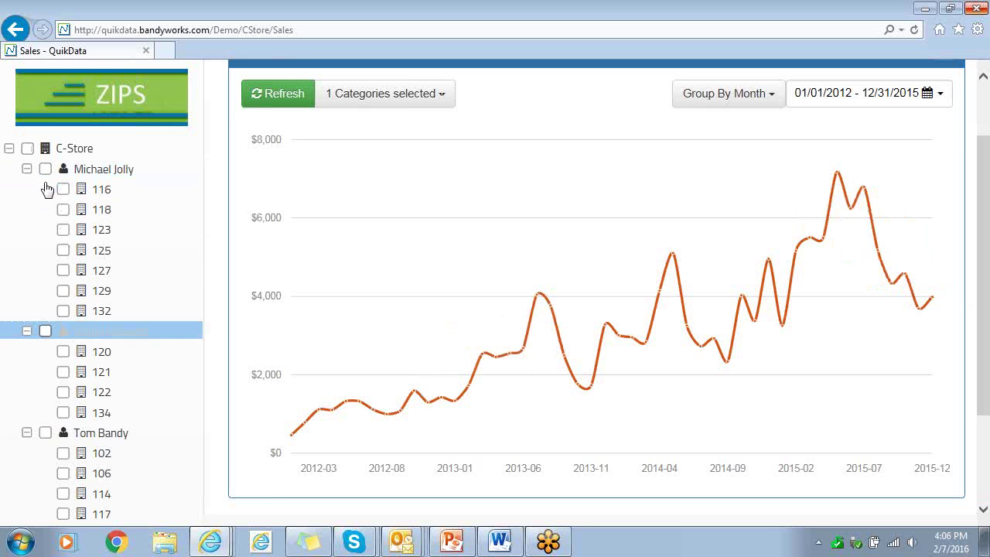
pyautogui.click(46, 331)
pyautogui.click(283, 96)
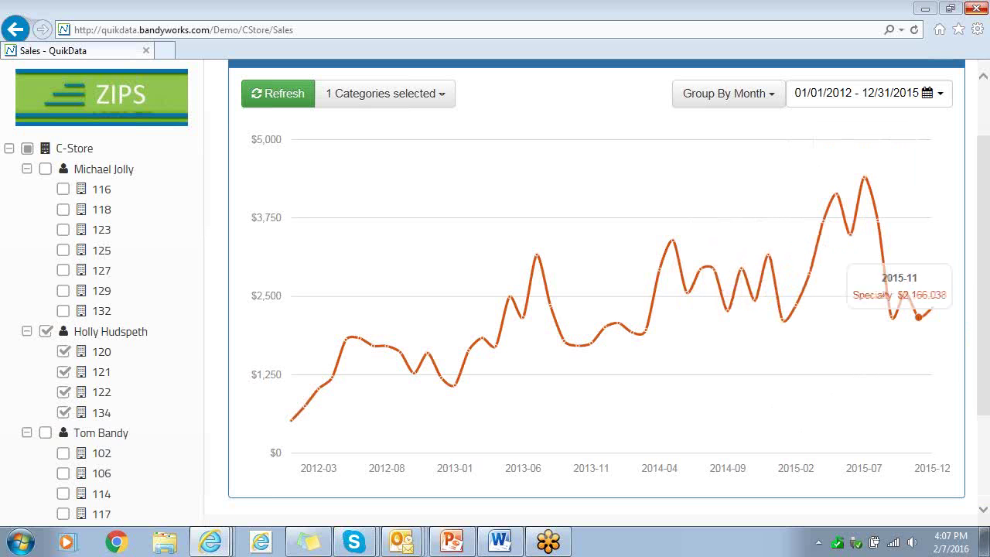
# - Switch the Specialty sales chart to only the manager group starting with store 102 and inspect the December 2015 value
pyautogui.click(46, 331)
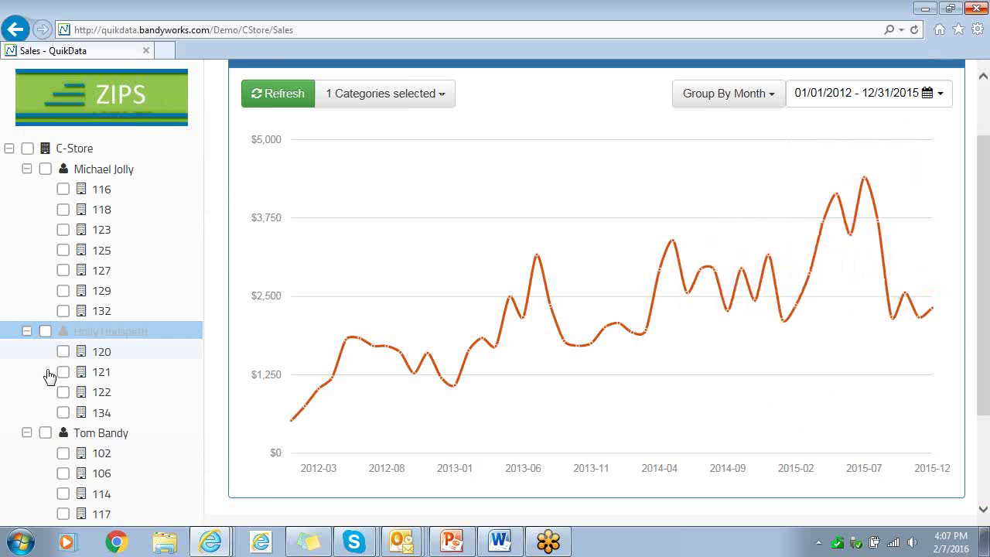
pyautogui.click(45, 433)
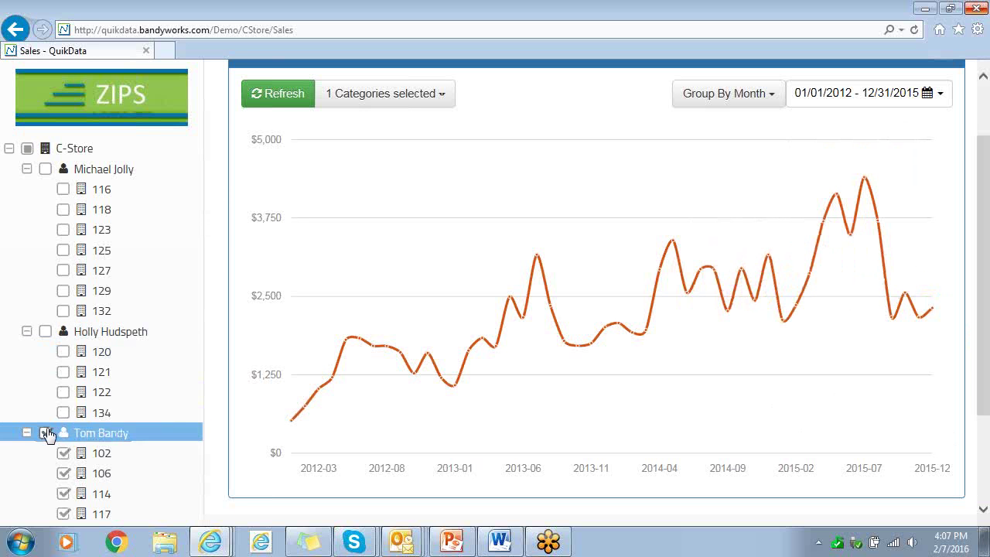
pyautogui.click(286, 103)
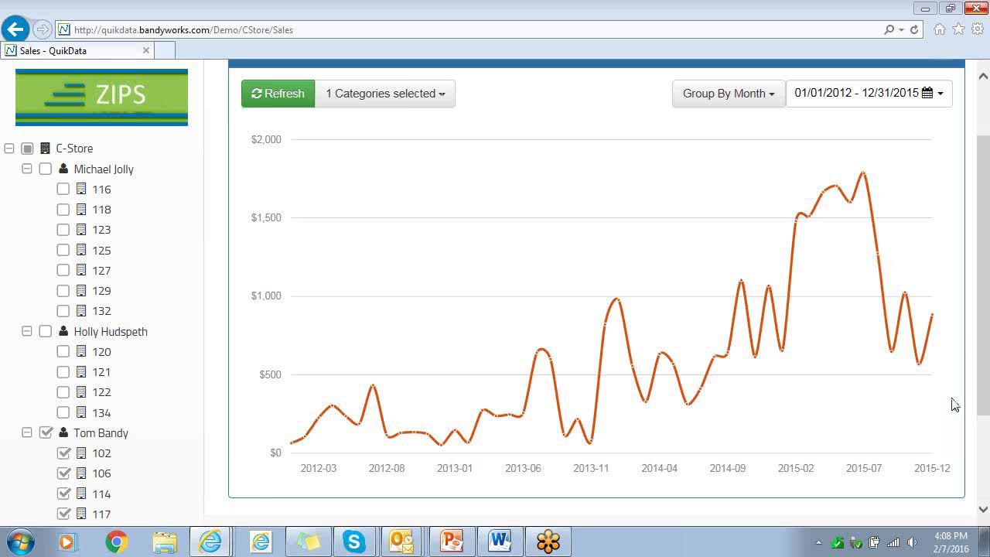
pyautogui.moveTo(953, 406)
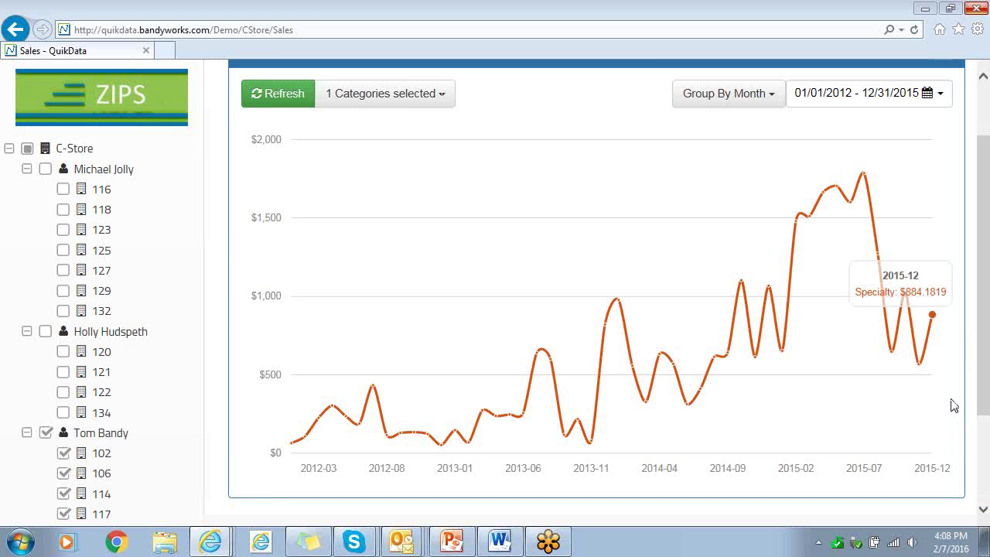